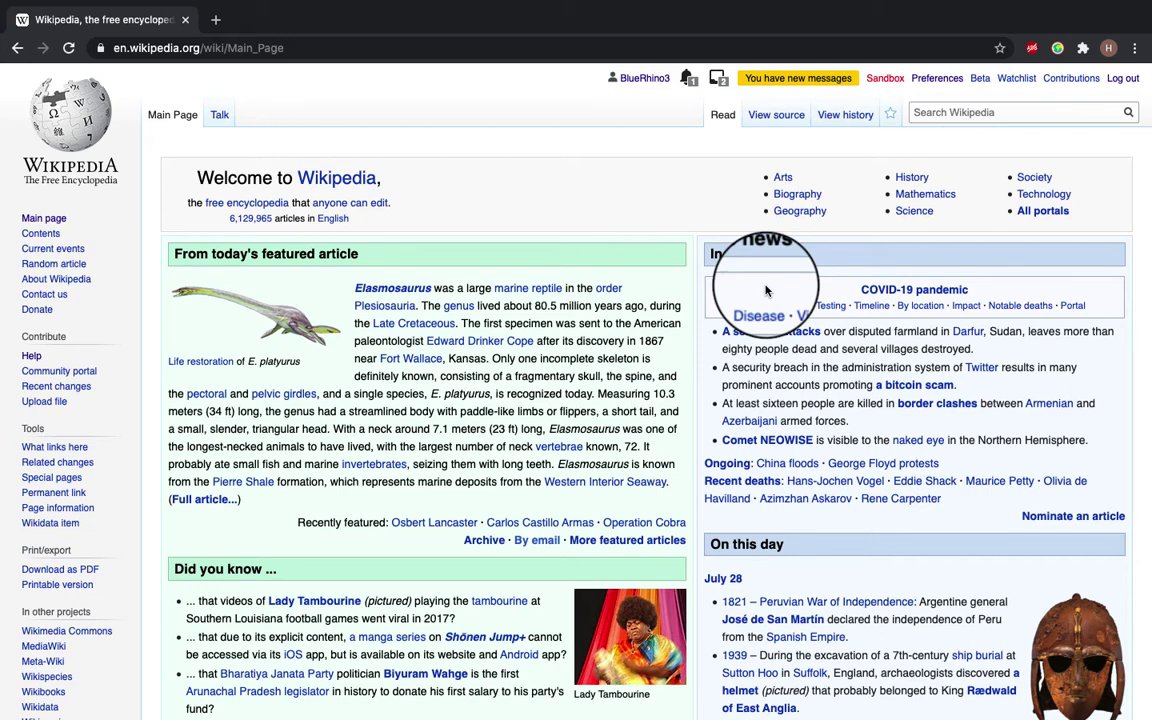
- Go from the Main Page to the logged-in account's own user page via the username link
{"action": "left_click", "coordinate": [636, 86]}
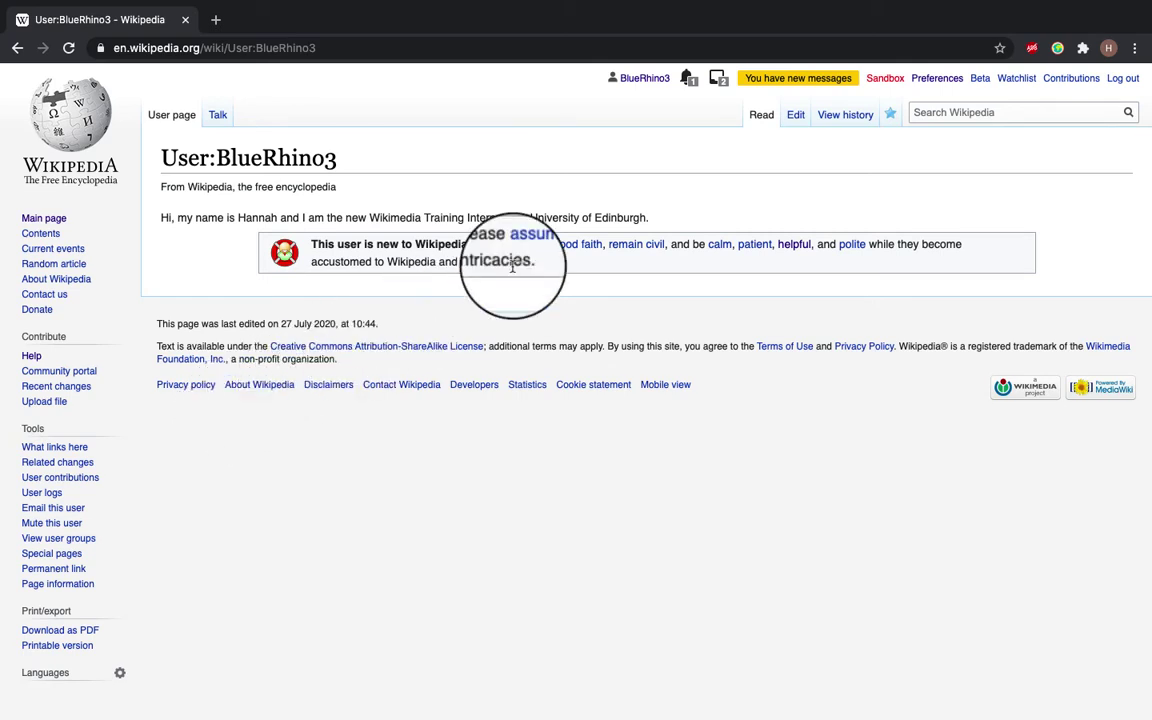
- Open the user page for editing, try Source editing, then switch back to Visual editing
{"action": "left_click", "coordinate": [796, 125]}
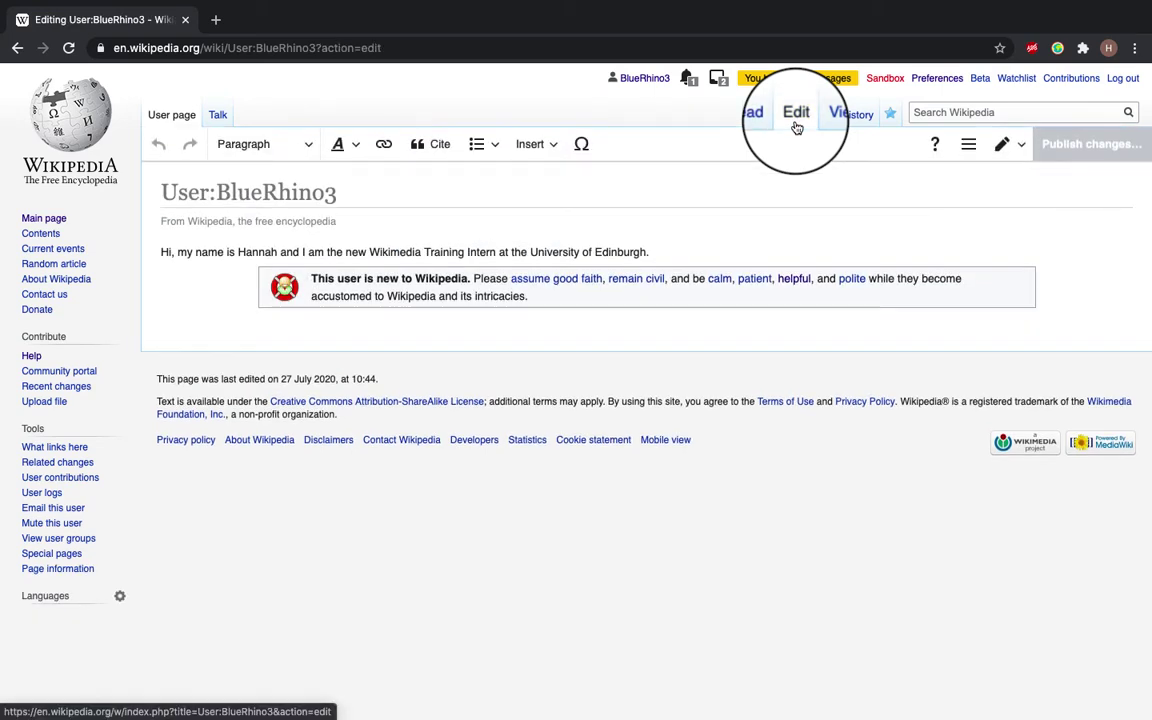
{"action": "left_click", "coordinate": [1024, 146]}
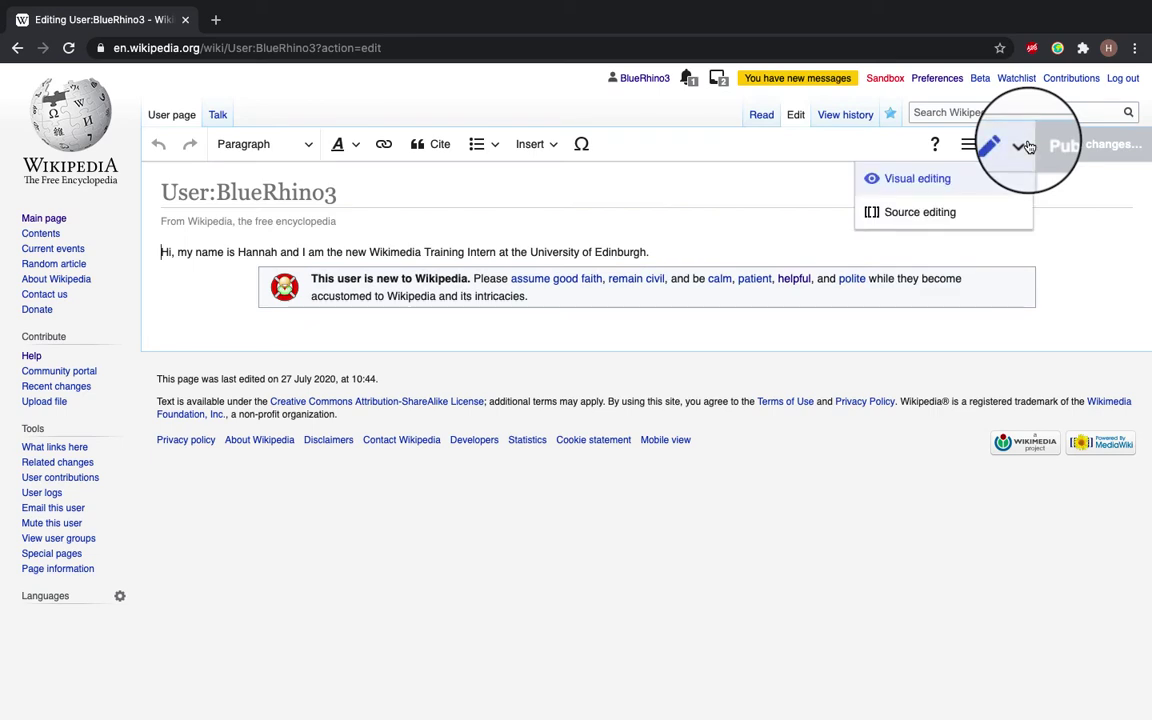
{"action": "left_click", "coordinate": [968, 218]}
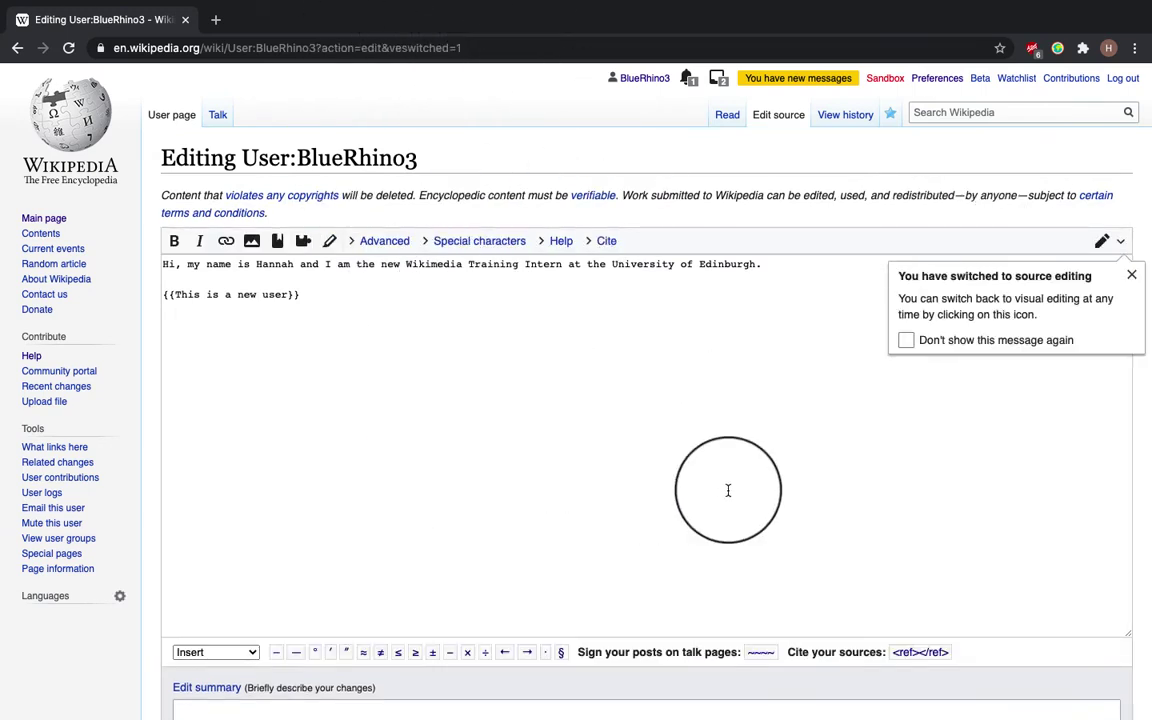
{"action": "left_click", "coordinate": [1106, 242]}
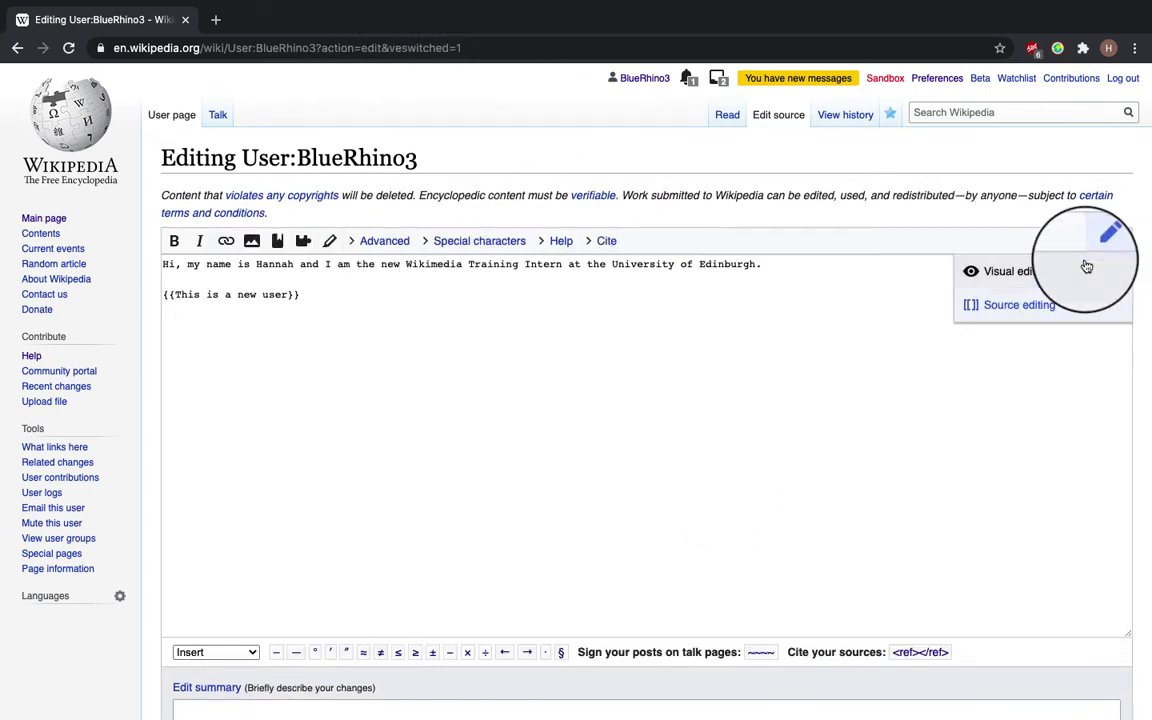
{"action": "left_click", "coordinate": [1086, 266]}
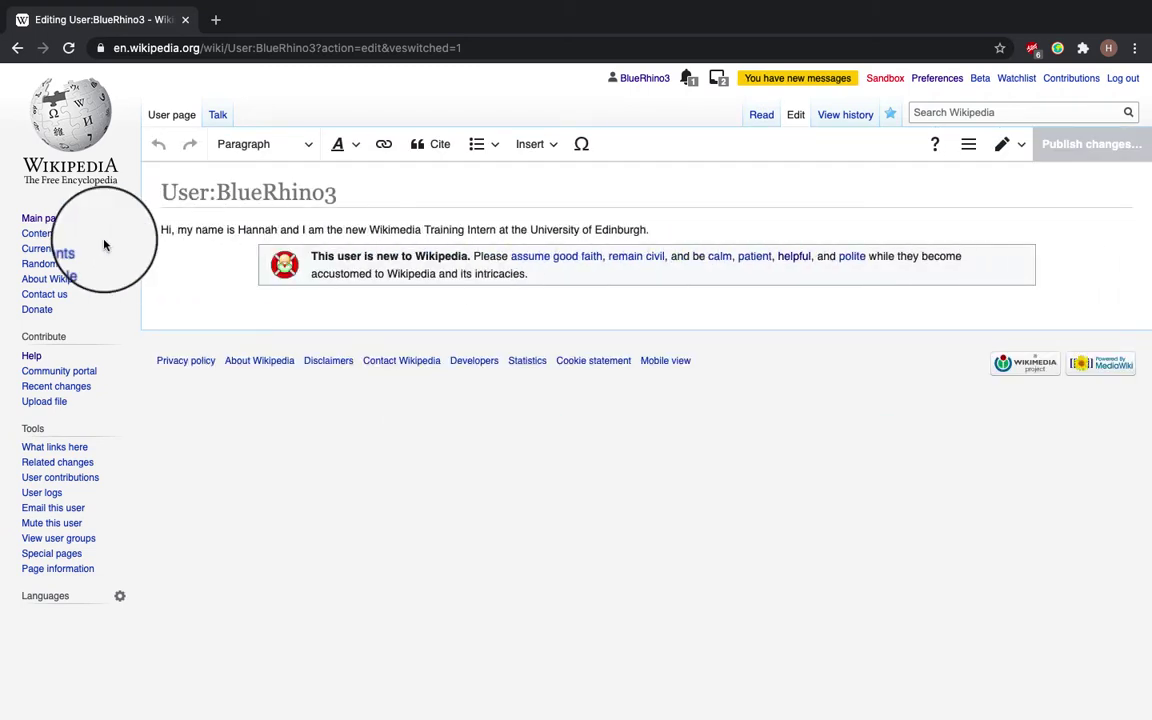
- Add a Heading-style line with the username above the introduction sentence, correcting typos
{"action": "key", "text": "Return"}
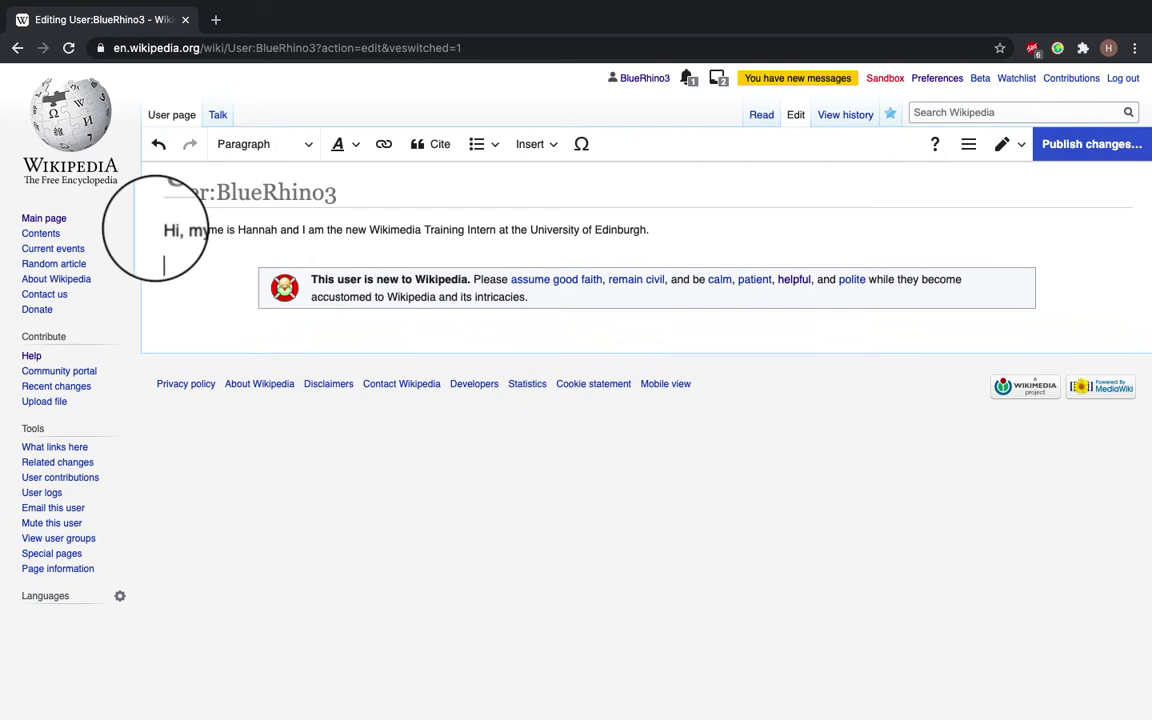
{"action": "left_click", "coordinate": [157, 229]}
{"action": "key", "text": "Return"}
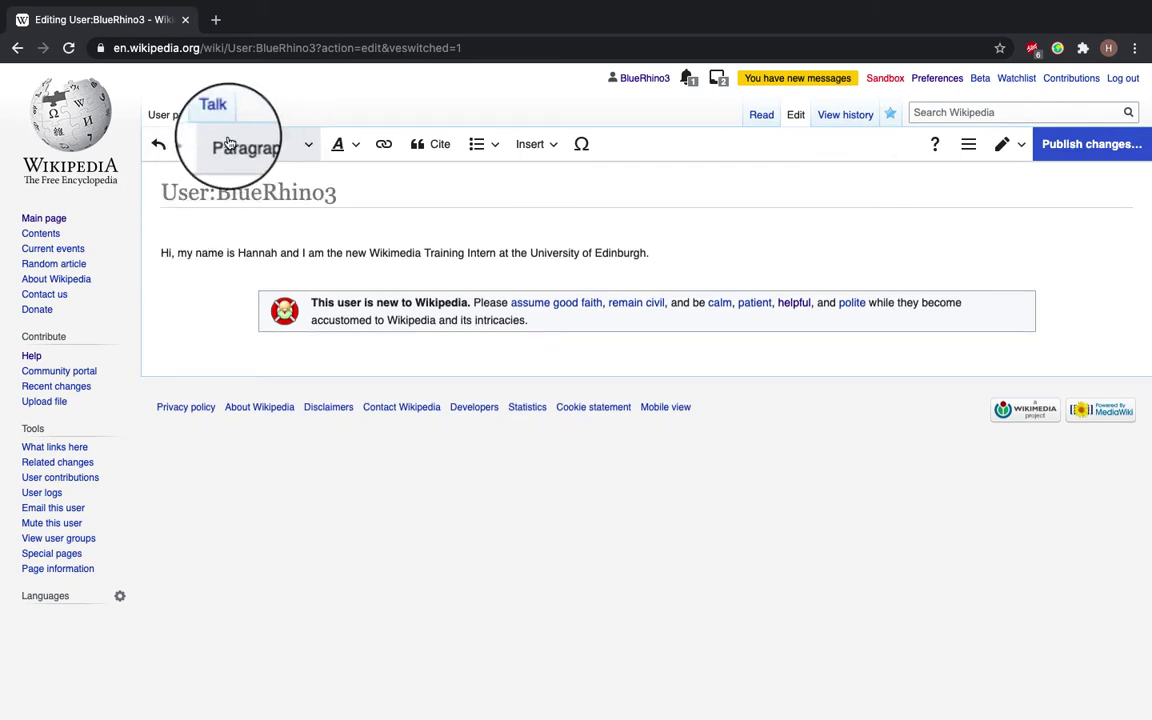
{"action": "left_click", "coordinate": [269, 148]}
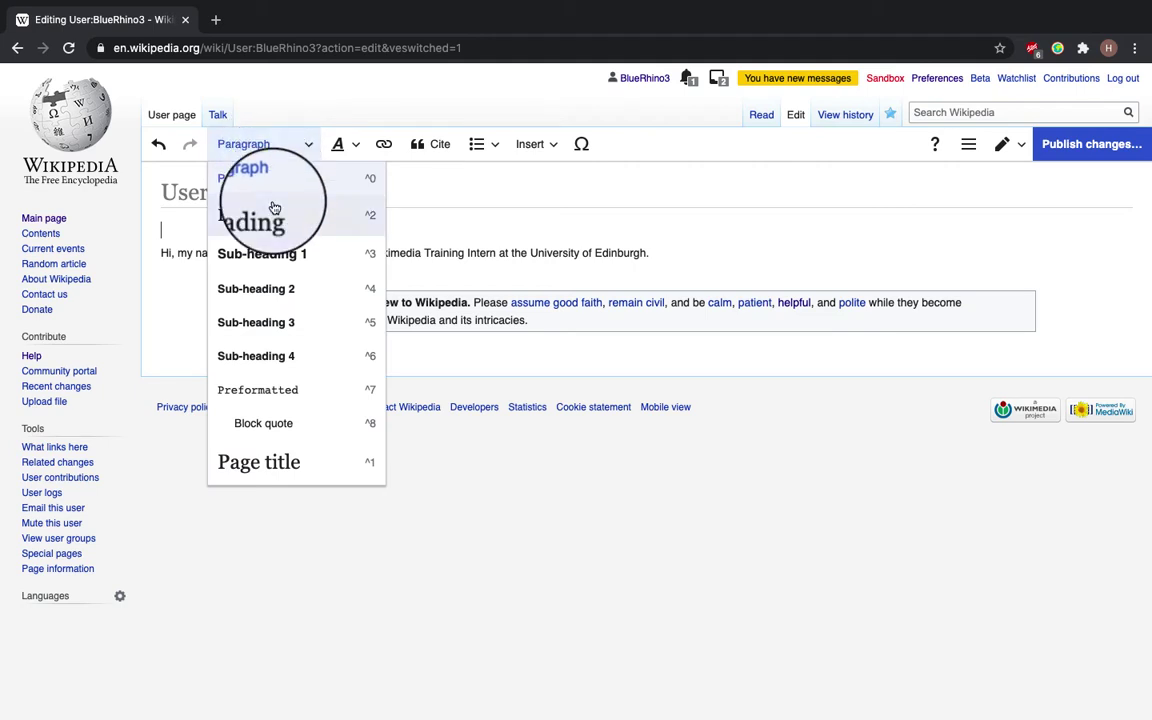
{"action": "left_click", "coordinate": [274, 207]}
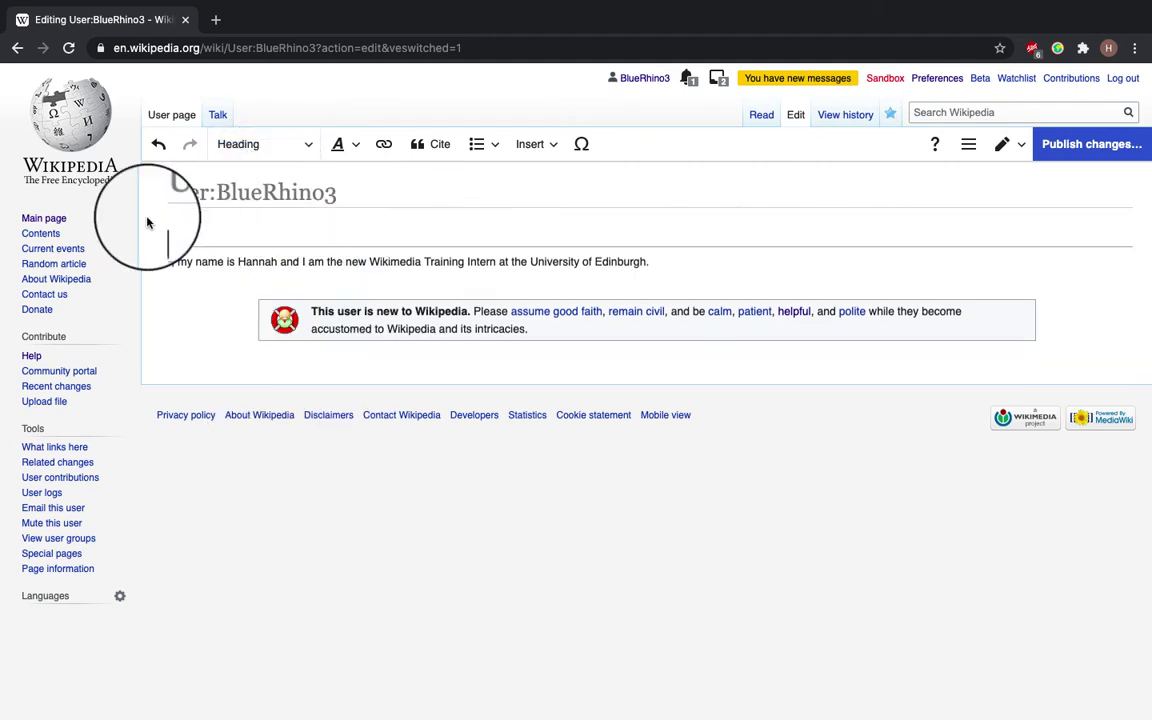
{"action": "type", "text": "BlueRhink"}
{"action": "key", "text": "BackSpace"}
{"action": "type", "text": "o3"}
{"action": "left_click", "coordinate": [208, 258]}
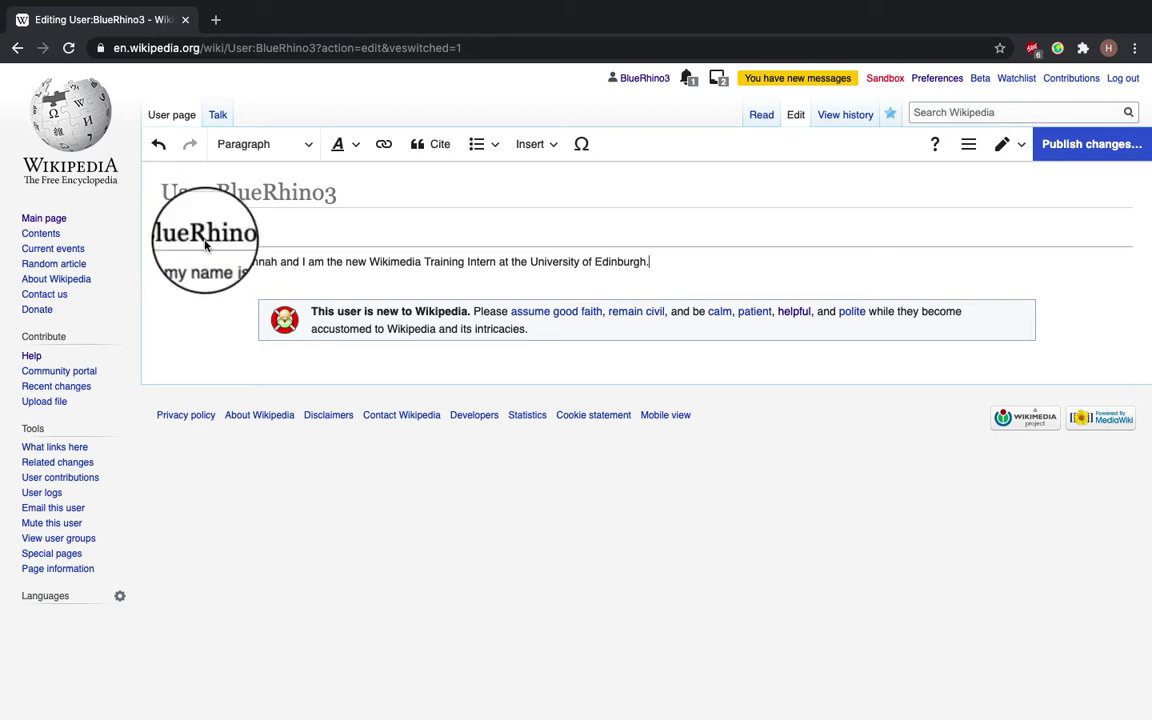
{"action": "left_click", "coordinate": [249, 235]}
{"action": "type", "text": "3"}
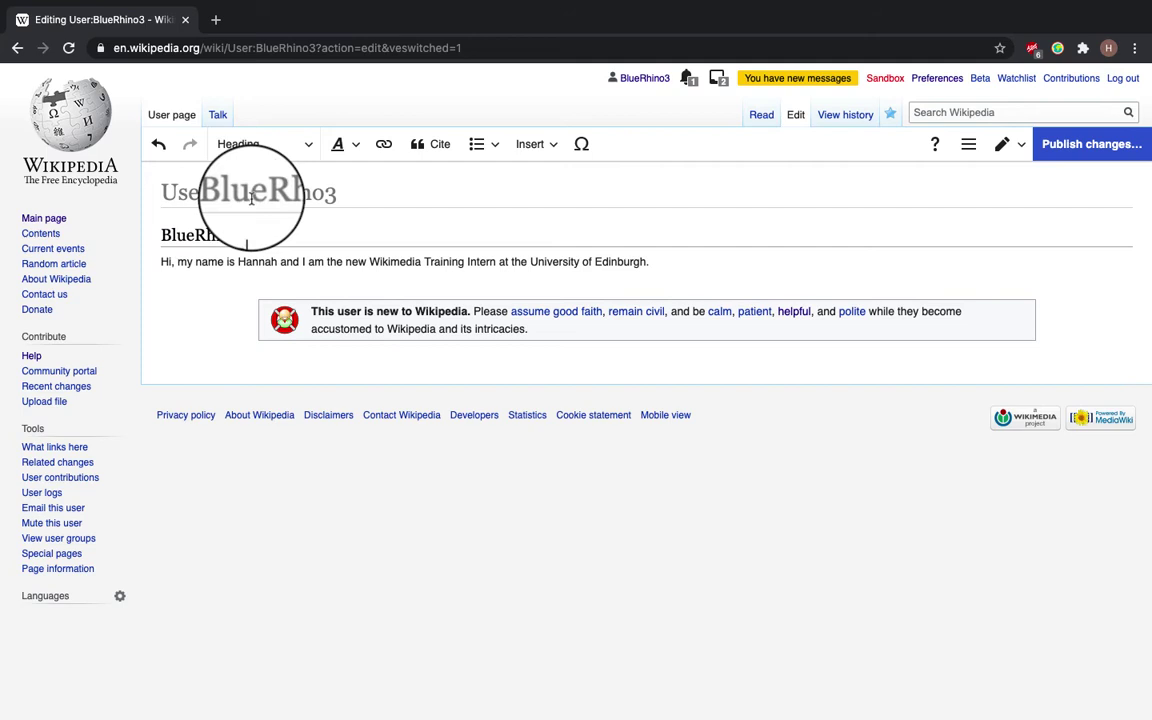
- Try Sub-heading 1 and Sub-heading 3 on the heading, then restore full Heading style
{"action": "left_click", "coordinate": [288, 156]}
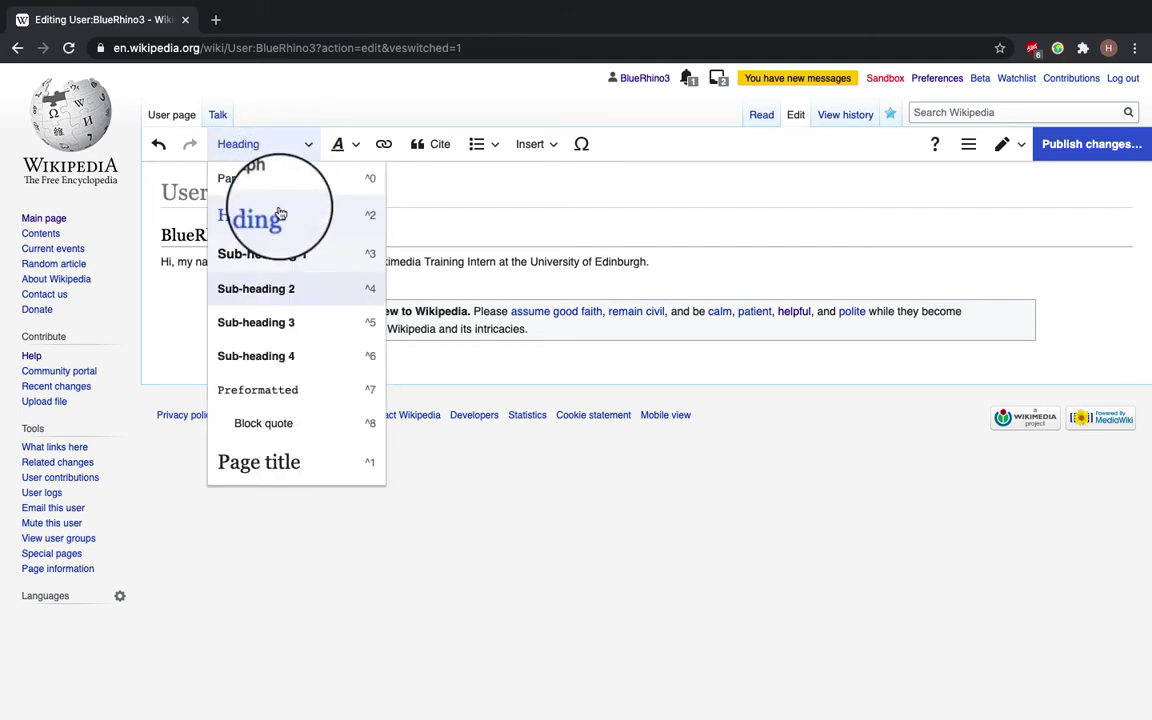
{"action": "left_click", "coordinate": [272, 253]}
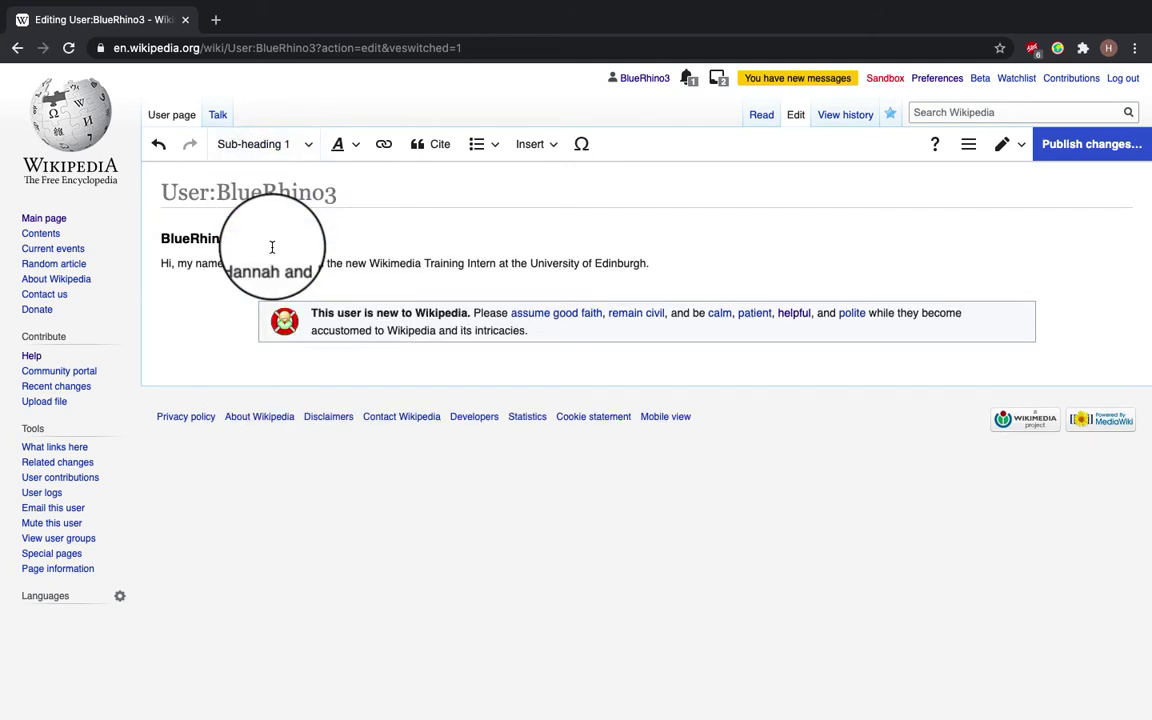
{"action": "left_click", "coordinate": [255, 144]}
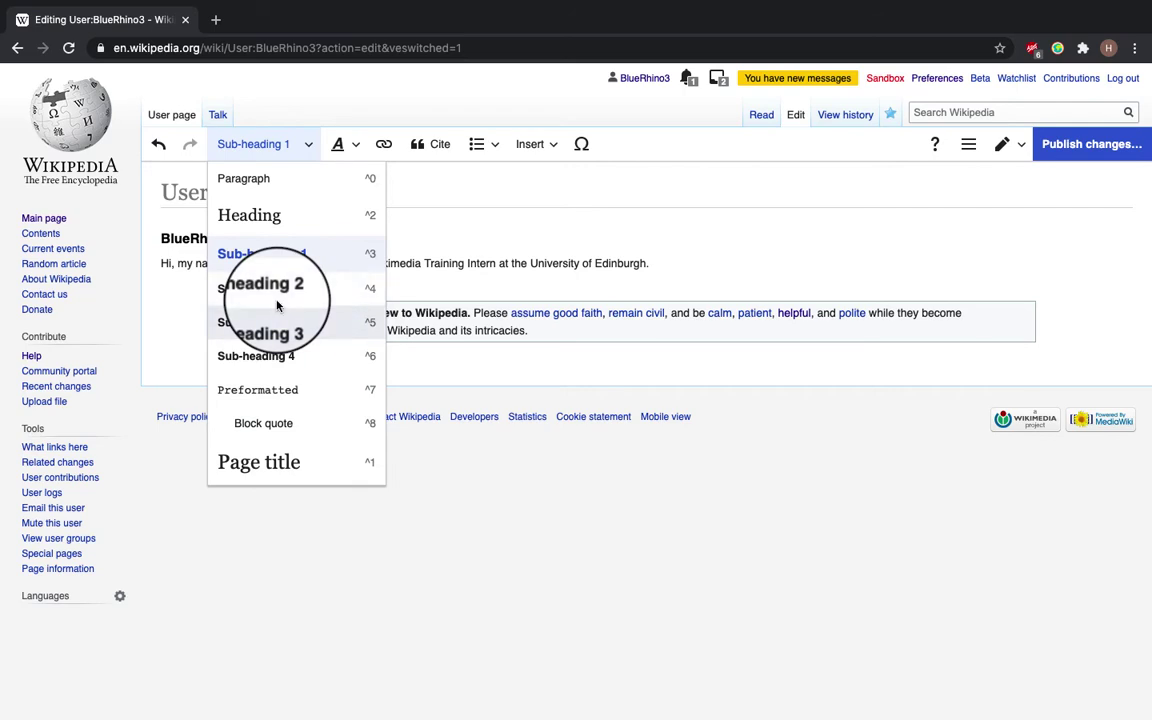
{"action": "left_click", "coordinate": [278, 322]}
{"action": "left_click", "coordinate": [288, 146]}
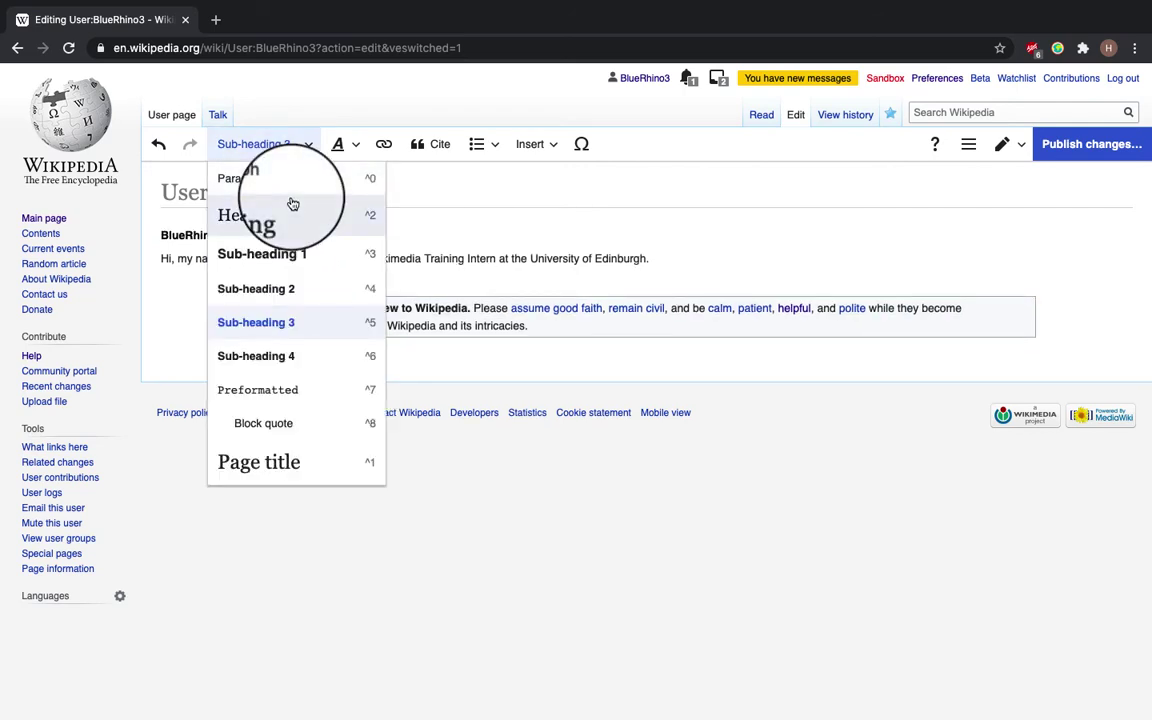
{"action": "left_click", "coordinate": [290, 207]}
{"action": "left_click", "coordinate": [162, 262]}
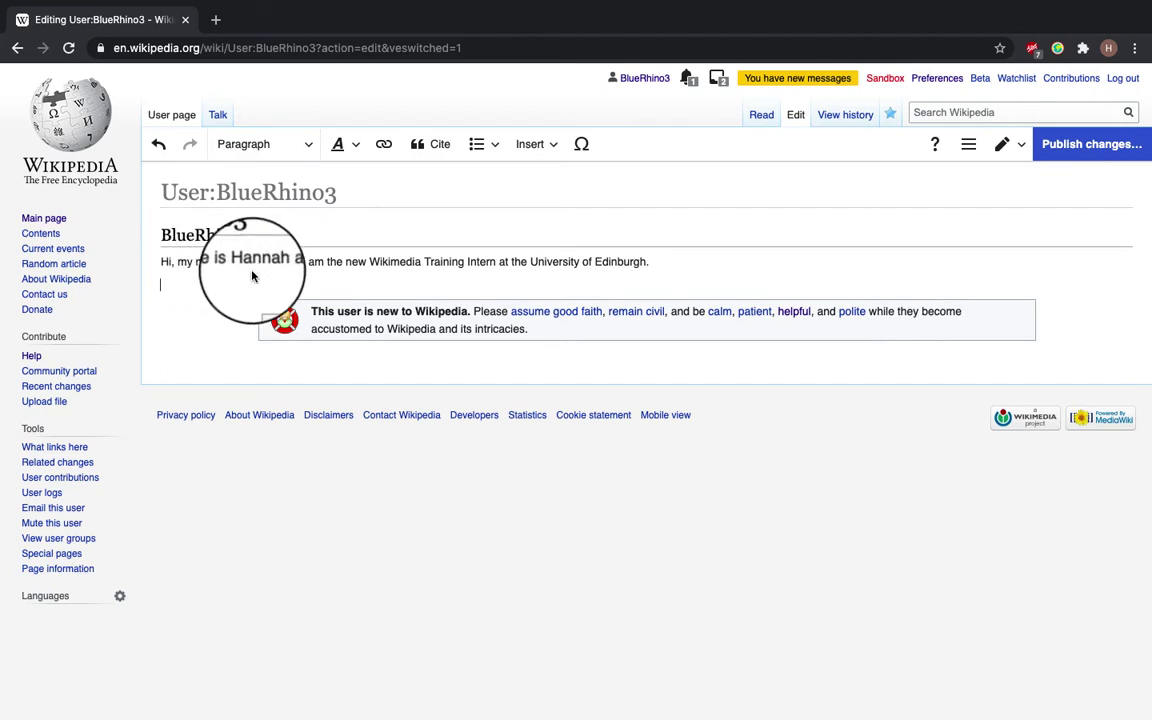
- Make 'Wikimedia Training Intern' bold in the introduction sentence
{"action": "left_click", "coordinate": [353, 150]}
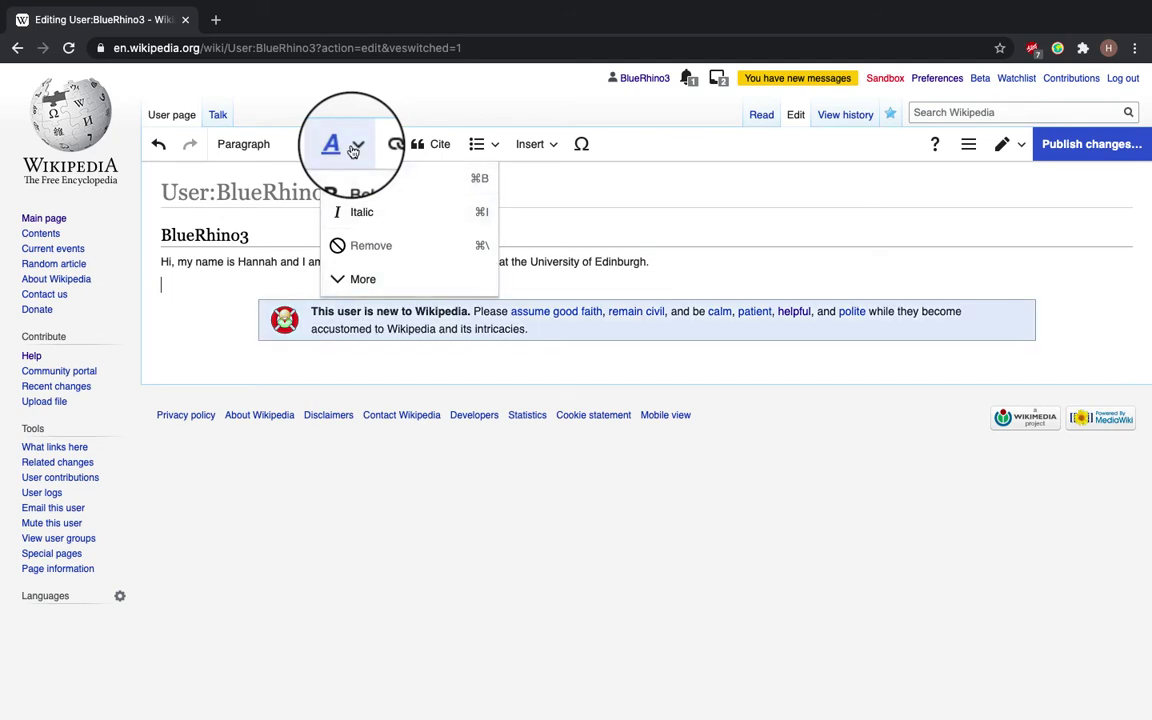
{"action": "left_click", "coordinate": [353, 150]}
{"action": "left_click_drag", "start_coordinate": [370, 262], "coordinate": [496, 267]}
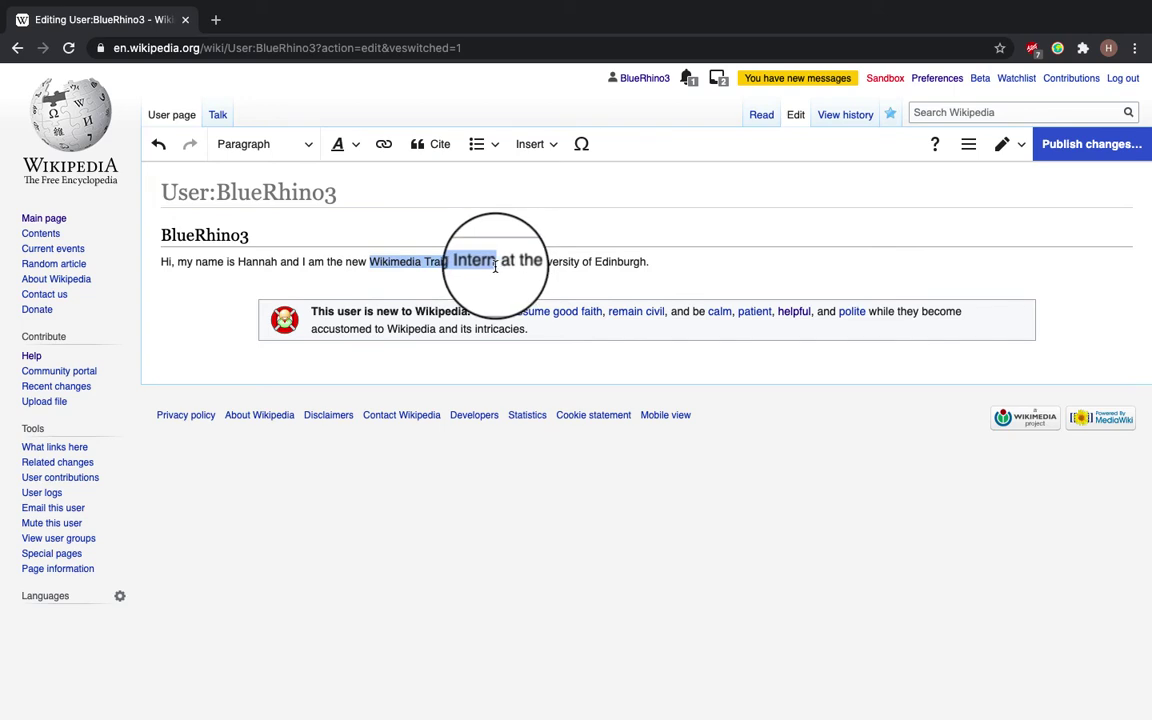
{"action": "left_click", "coordinate": [348, 144]}
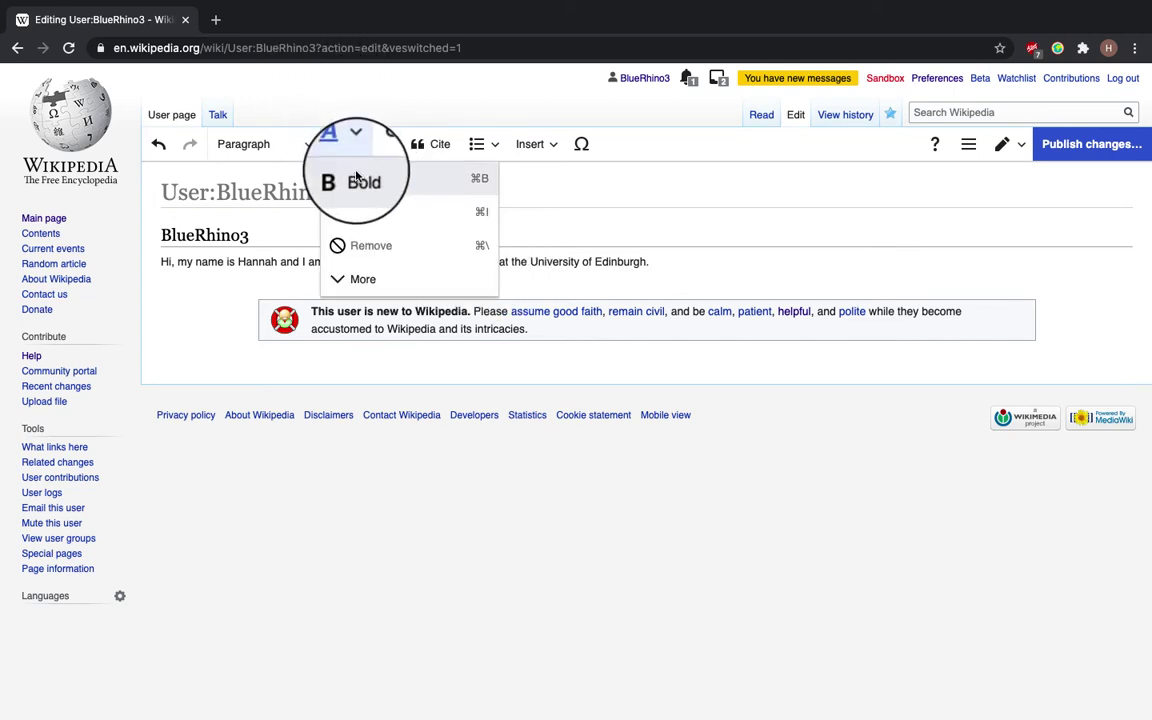
{"action": "left_click", "coordinate": [356, 179]}
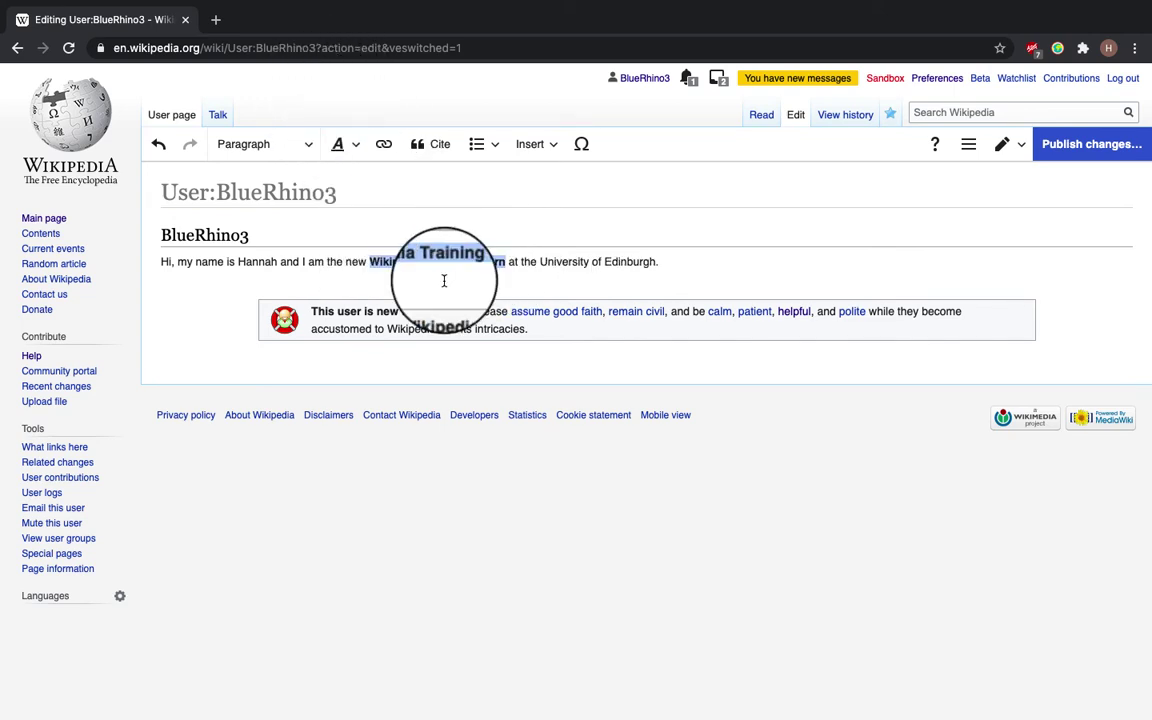
{"action": "key", "text": "super+b"}
{"action": "key", "text": "super+b"}
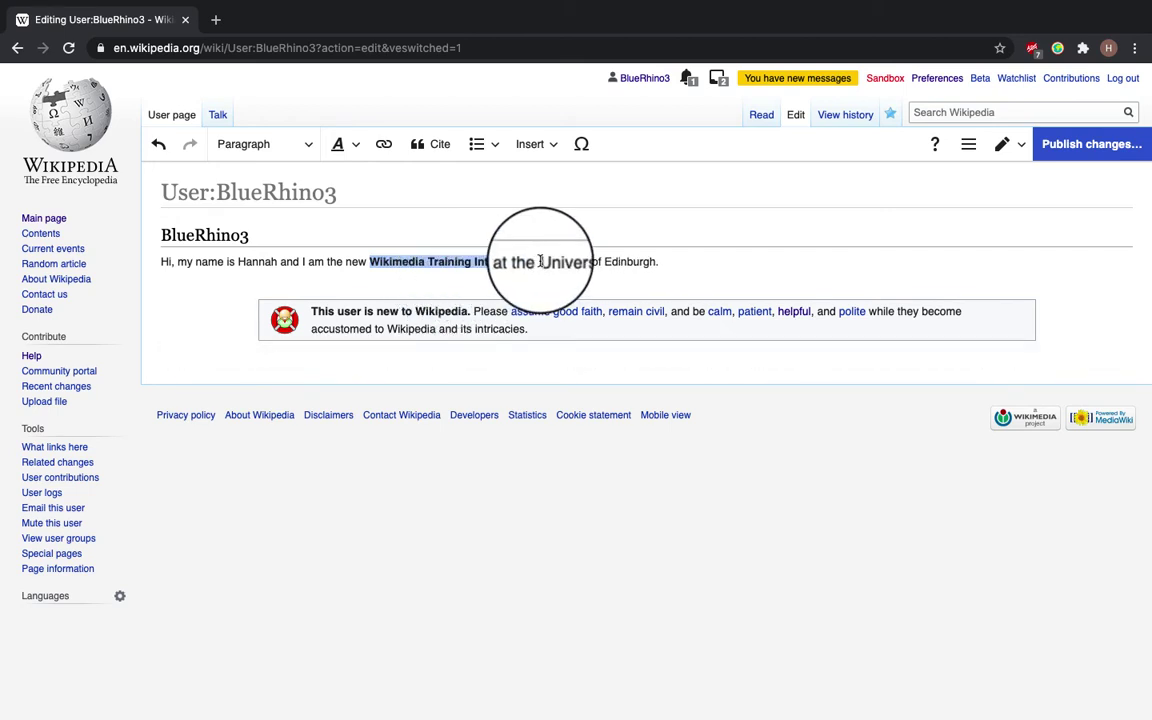
- Italicise 'University of Edinburgh' in the introduction sentence
{"action": "left_click_drag", "start_coordinate": [540, 262], "coordinate": [649, 268]}
{"action": "left_click", "coordinate": [347, 146]}
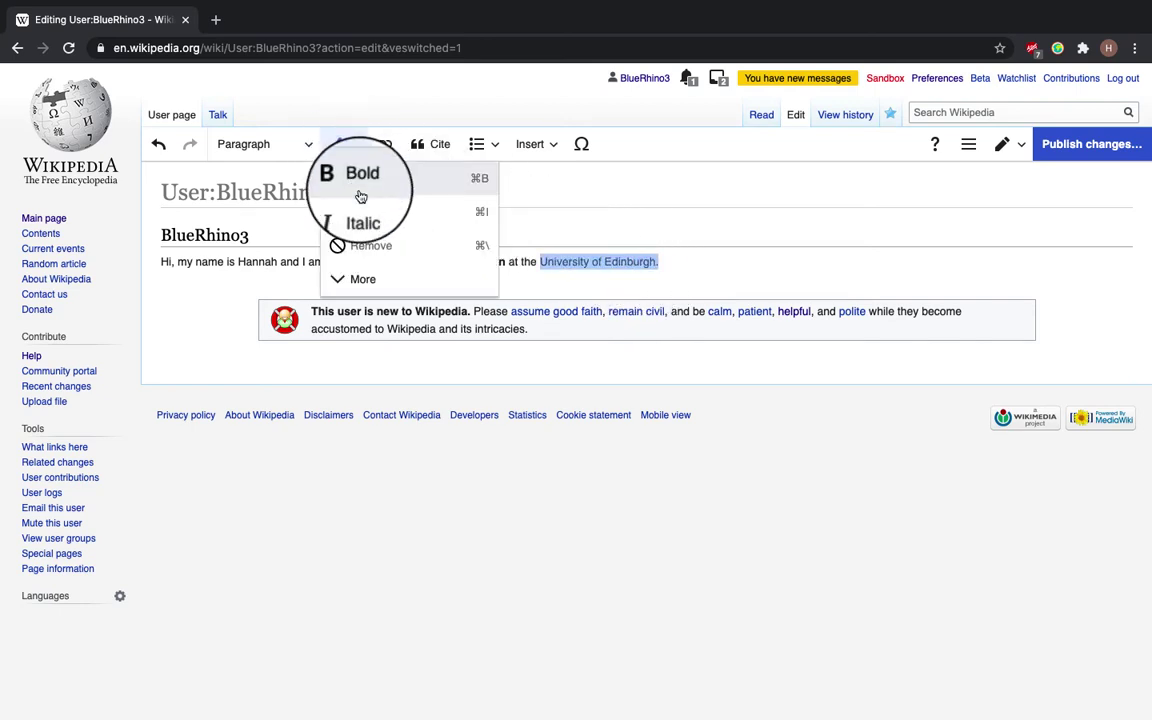
{"action": "left_click", "coordinate": [375, 222]}
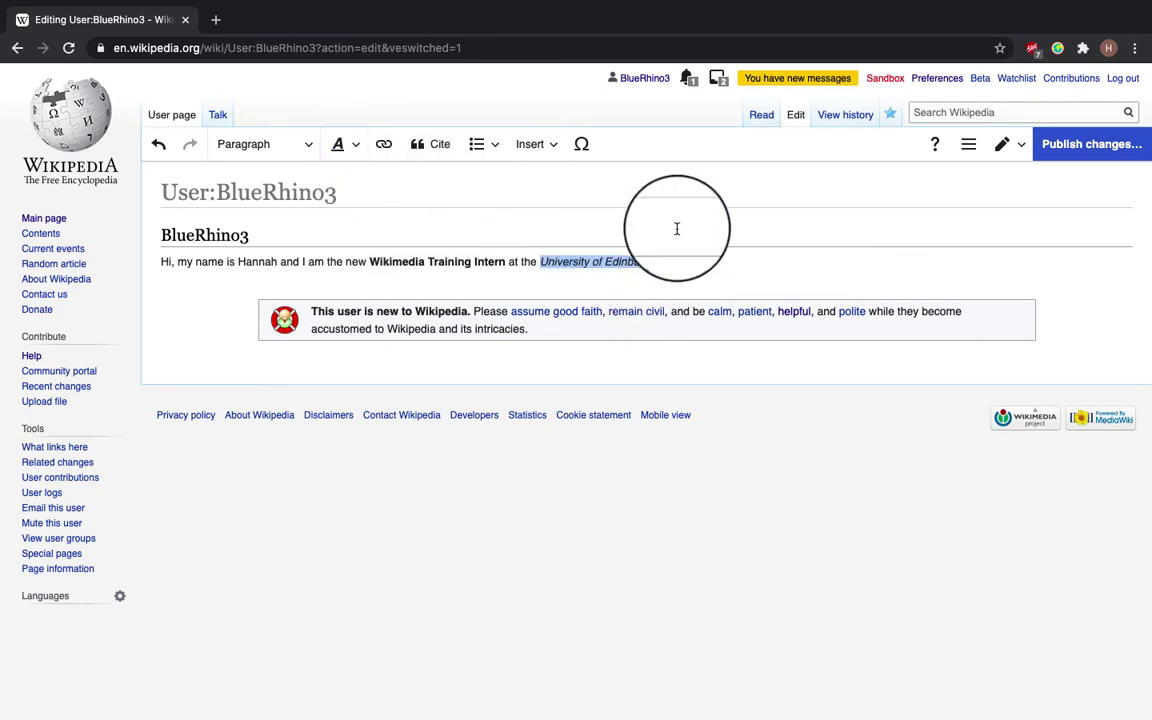
{"action": "key", "text": "super+i"}
{"action": "key", "text": "super+i"}
{"action": "left_click", "coordinate": [675, 256]}
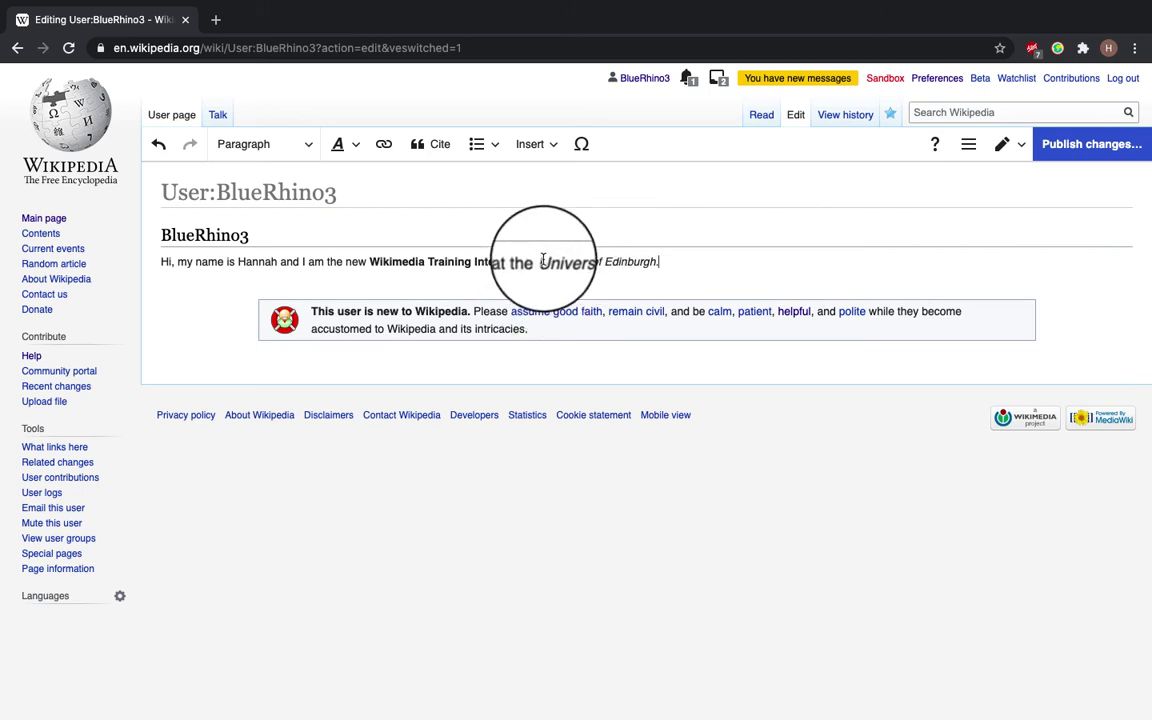
- Link the 'University of Edinburgh' text to the University of Edinburgh article
{"action": "left_click_drag", "start_coordinate": [541, 262], "coordinate": [656, 263]}
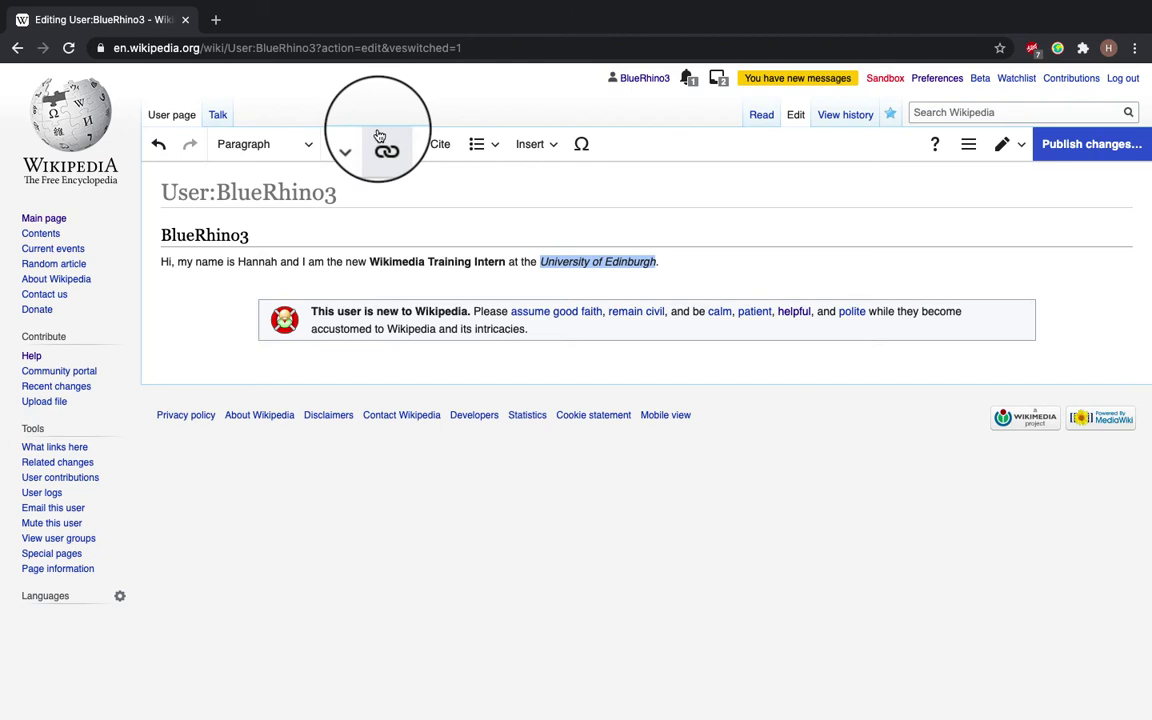
{"action": "left_click", "coordinate": [384, 145]}
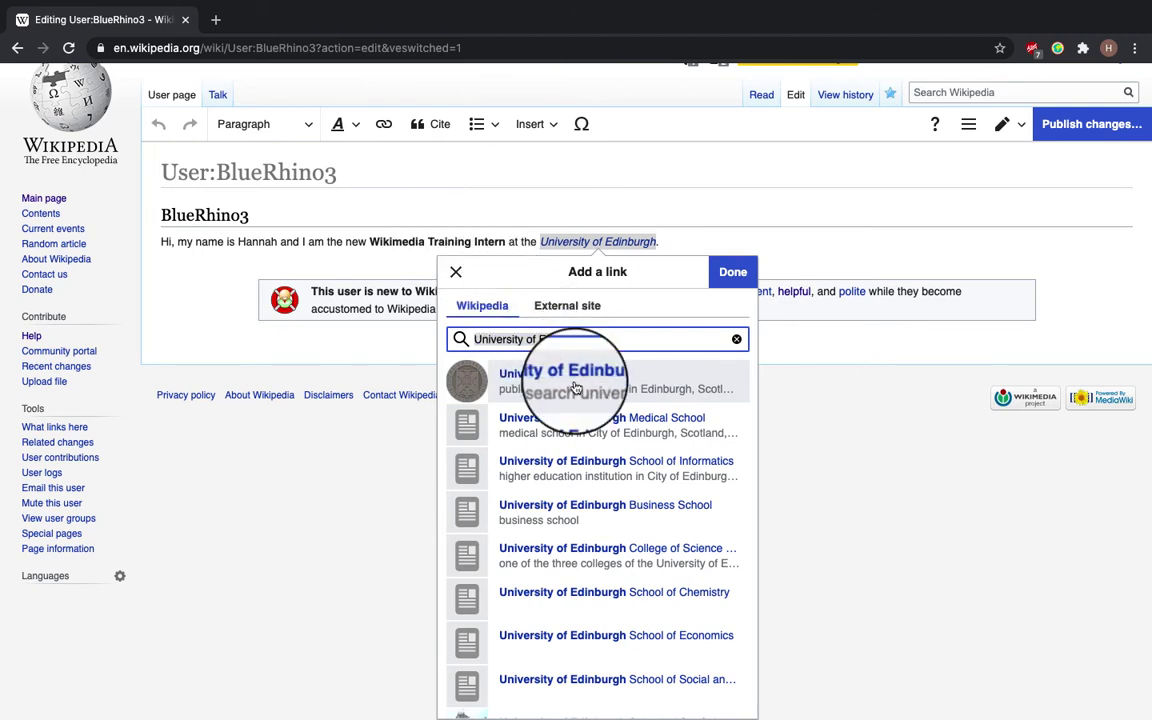
{"action": "left_click", "coordinate": [540, 375]}
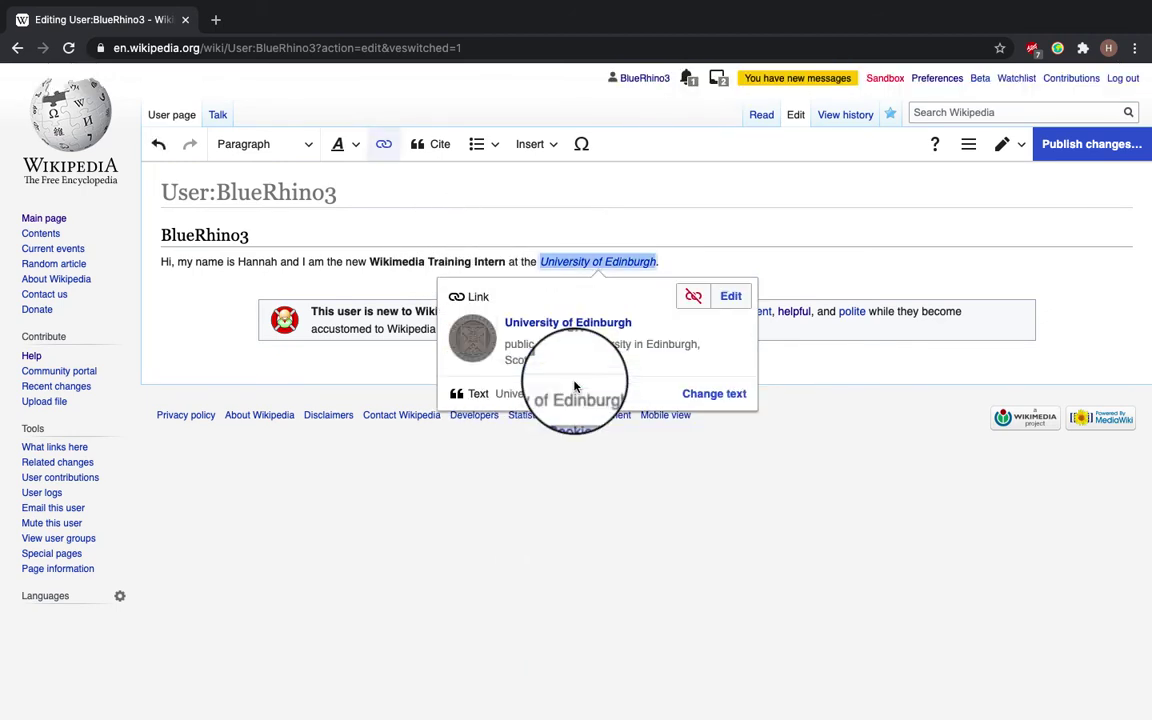
{"action": "left_click", "coordinate": [652, 249]}
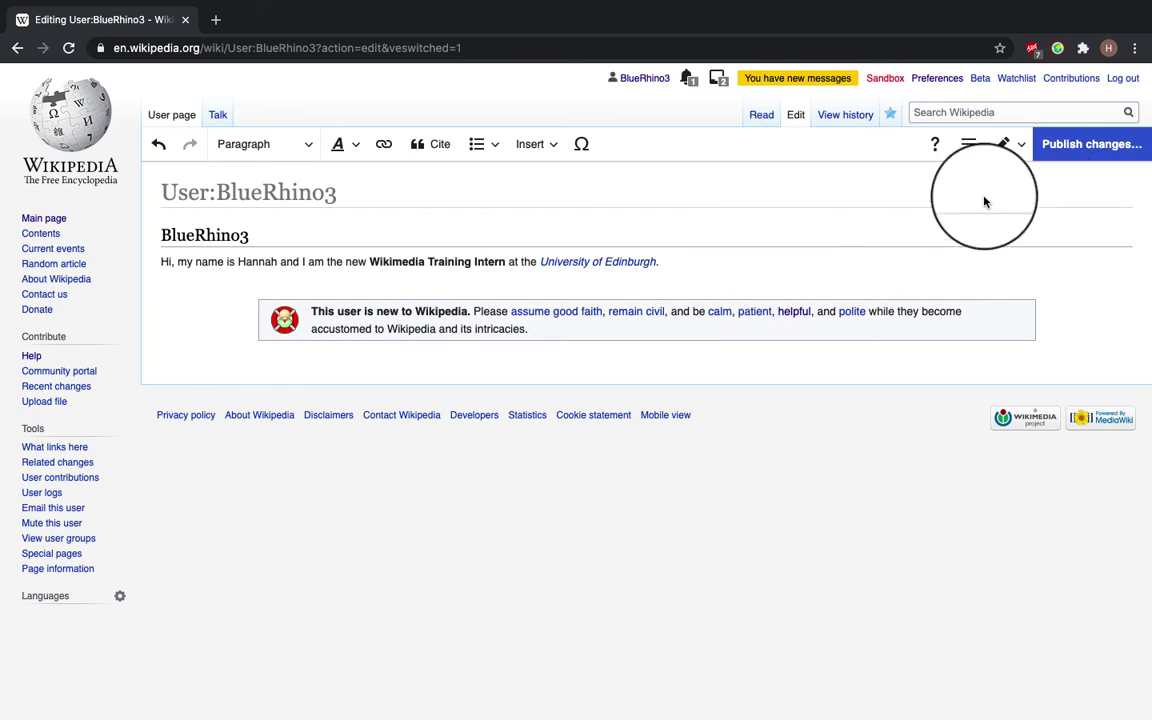
- Start publishing and type the edit summary 'Added Headings, Bold, Italics and a link'
{"action": "left_click", "coordinate": [1095, 146]}
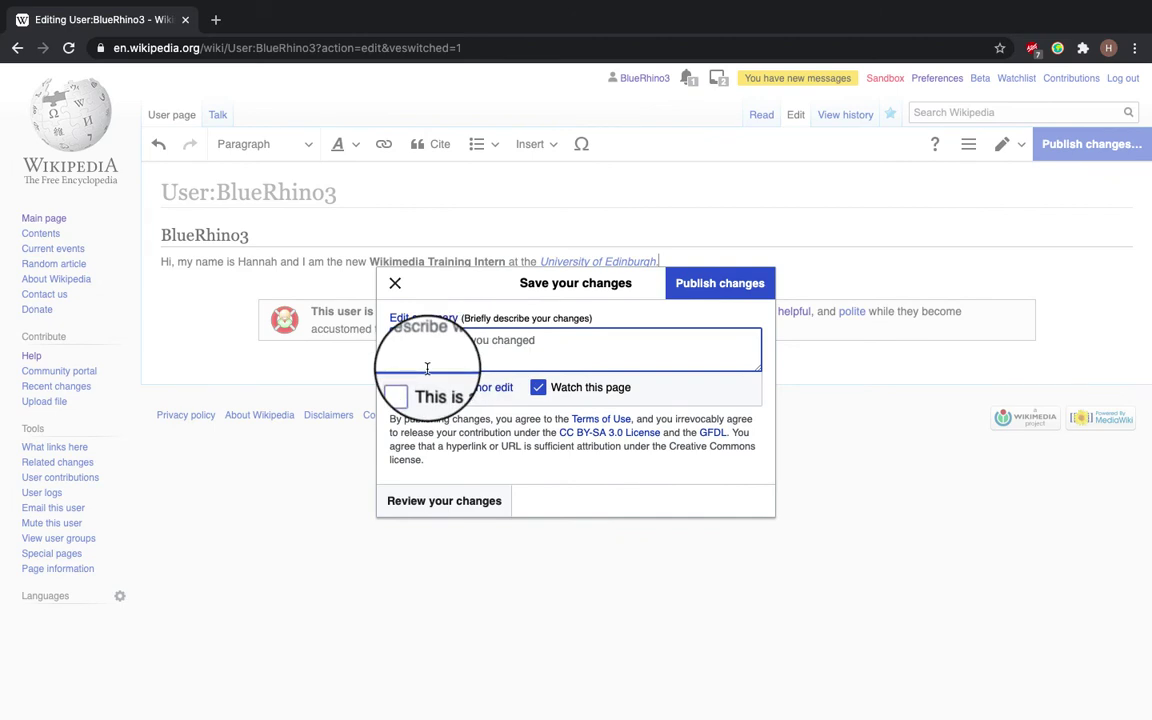
{"action": "type", "text": "Added "}
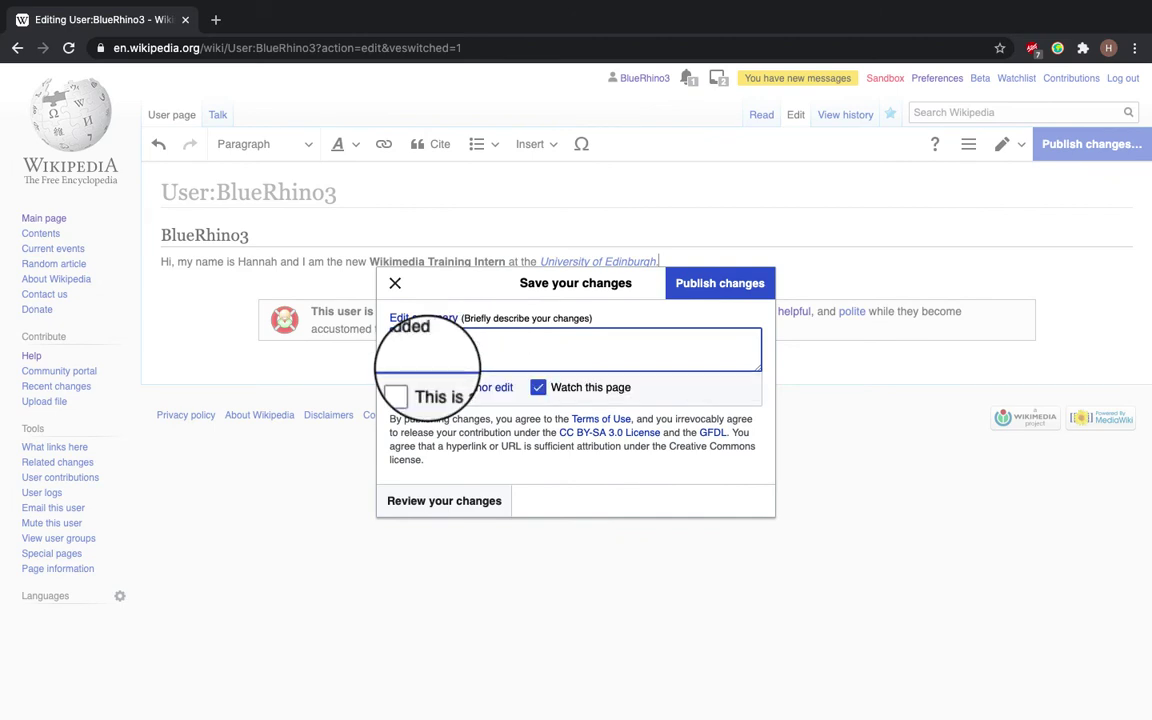
{"action": "type", "text": "Hea"}
{"action": "type", "text": "Bold"}
{"action": "key", "text": "BackSpace"}
{"action": "type", "text": "and"}
{"action": "key", "text": "BackSpace"}
{"action": "key", "text": "BackSpace"}
{"action": "key", "text": "BackSpace"}
{"action": "key", "text": "BackSpace"}
{"action": "type", "text": ", Italis"}
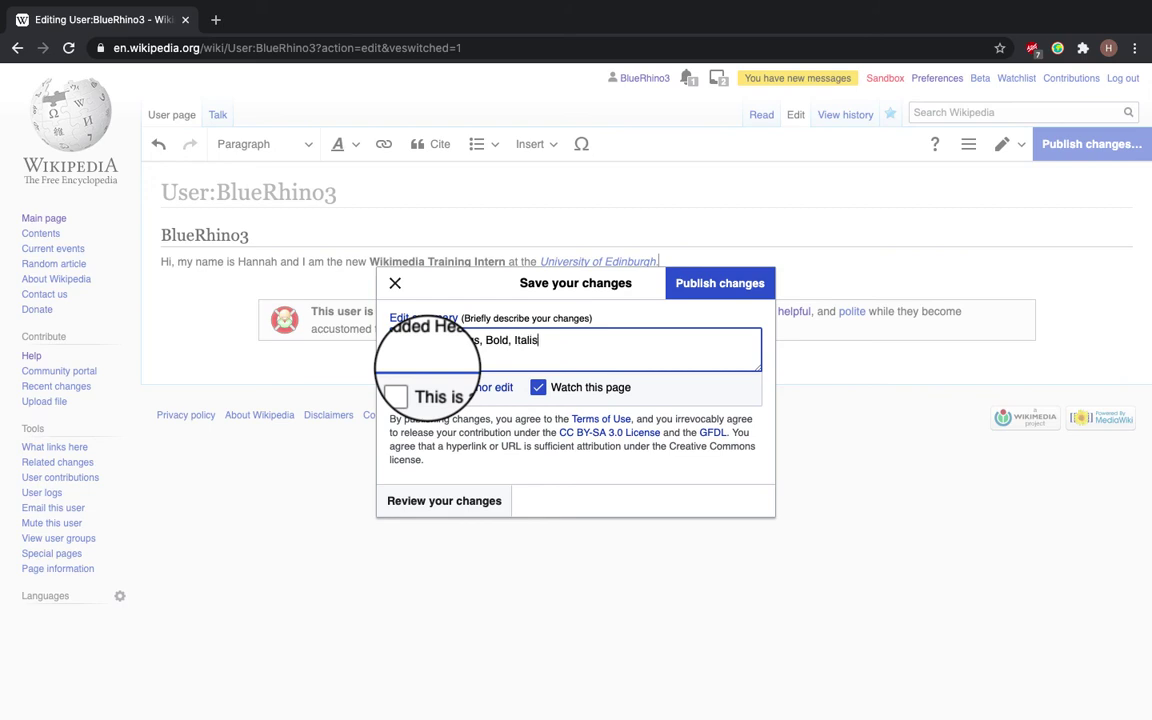
{"action": "key", "text": "BackSpace"}
{"action": "type", "text": "cs and a link"}
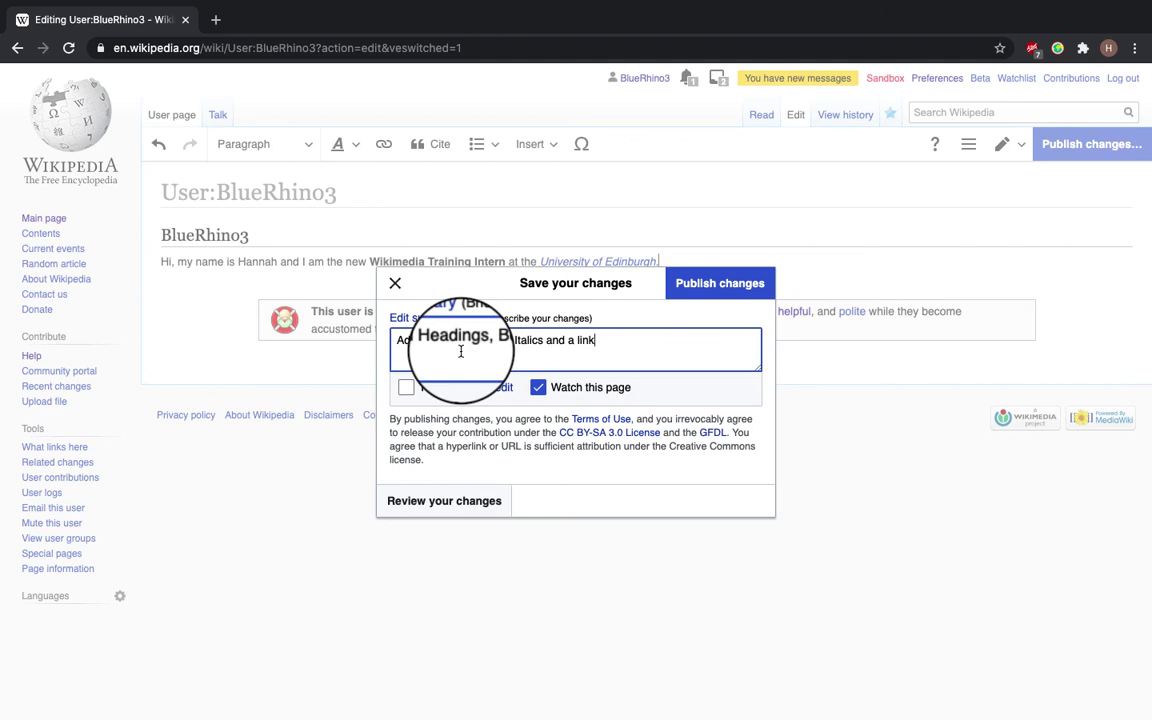
- Publish the user page changes and follow the University of Edinburgh link
{"action": "left_click", "coordinate": [722, 284]}
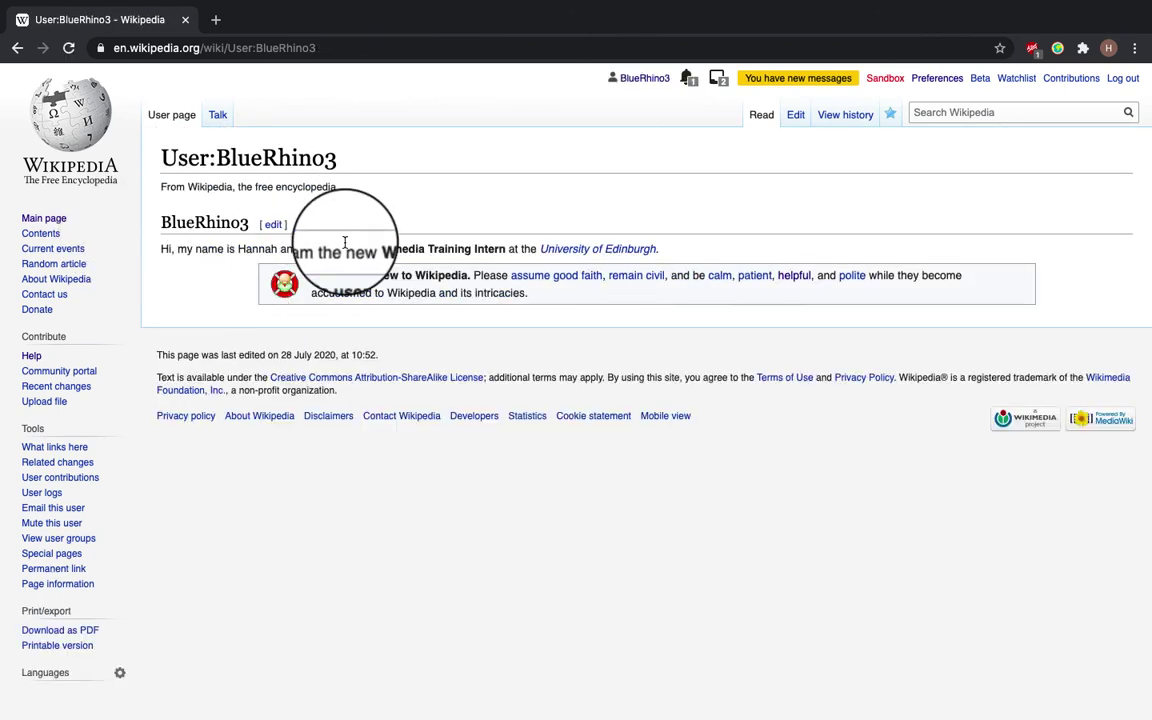
{"action": "left_click", "coordinate": [591, 251]}
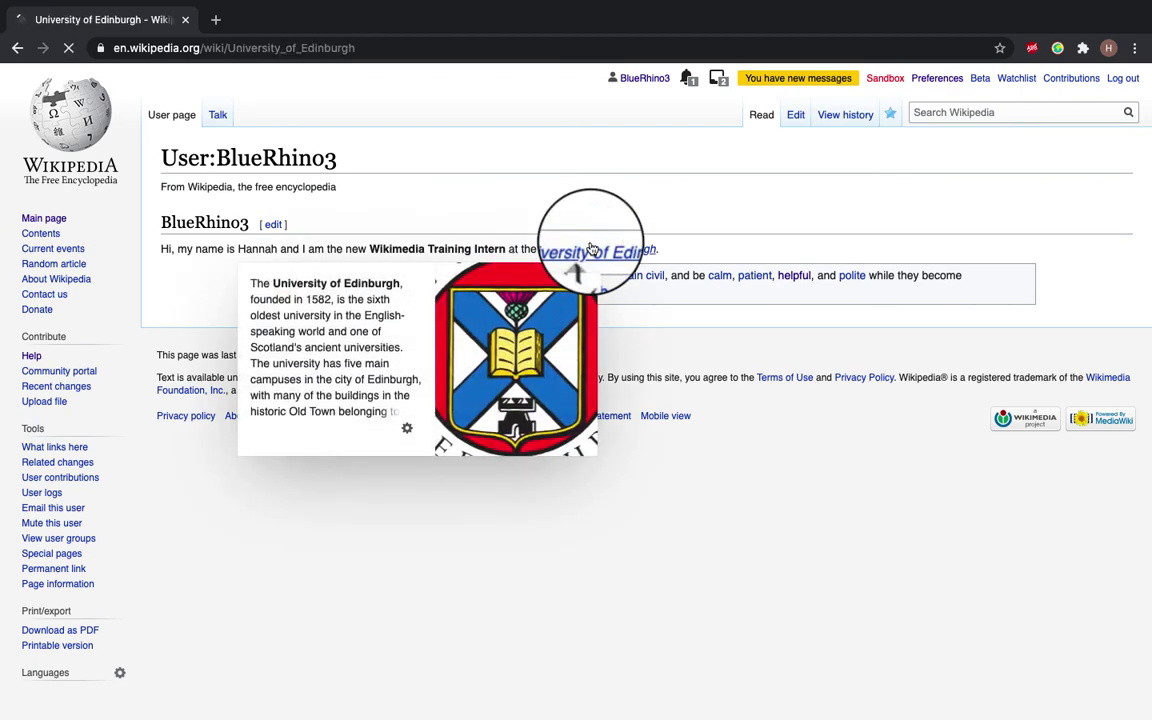